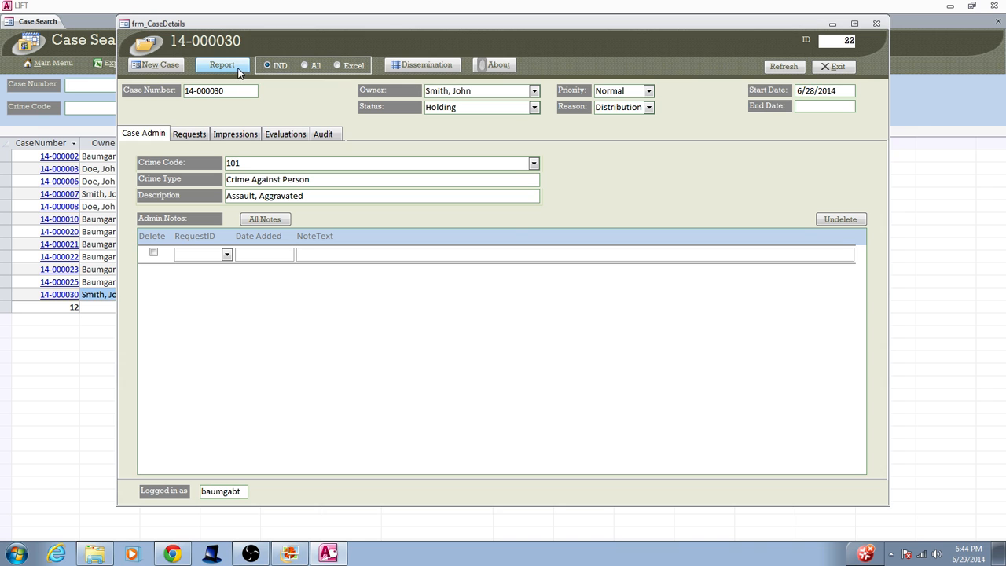
Generate the IND Unsolved Report preview for case 14-000030 and zoom into its tables
{"action": "left_click", "coordinate": [239, 69]}
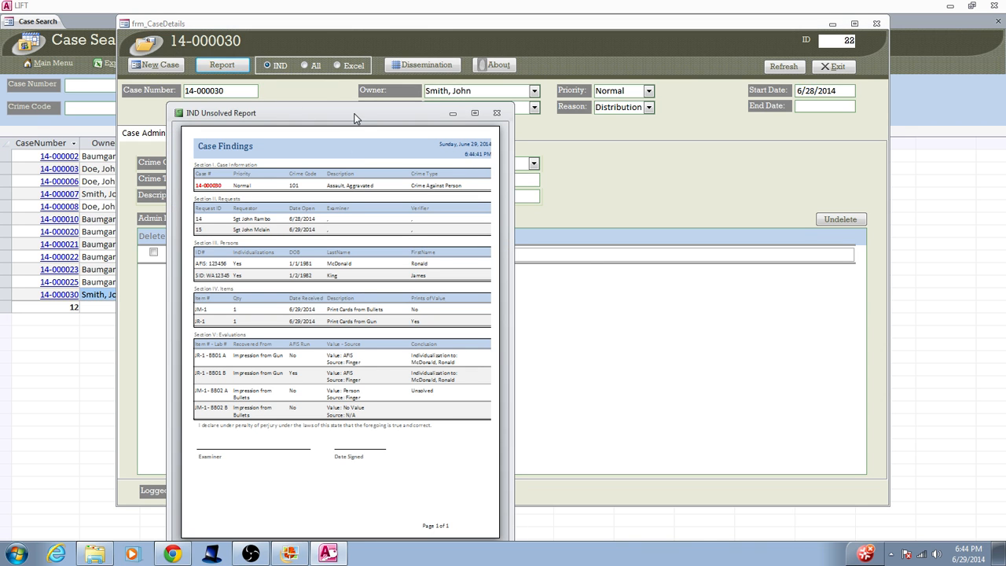
{"action": "left_click_drag", "start_coordinate": [354, 118], "coordinate": [572, 116]}
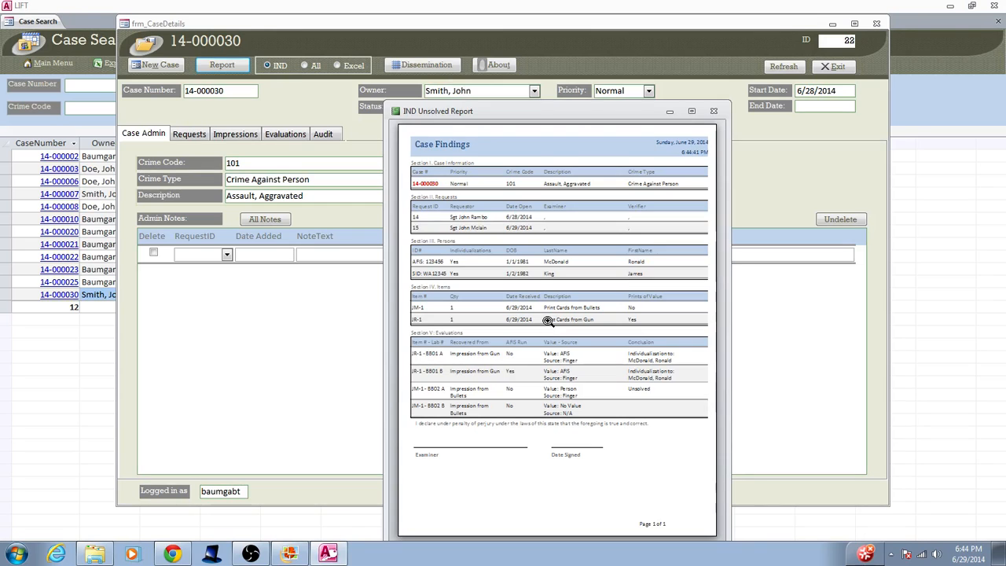
{"action": "left_click", "coordinate": [574, 238]}
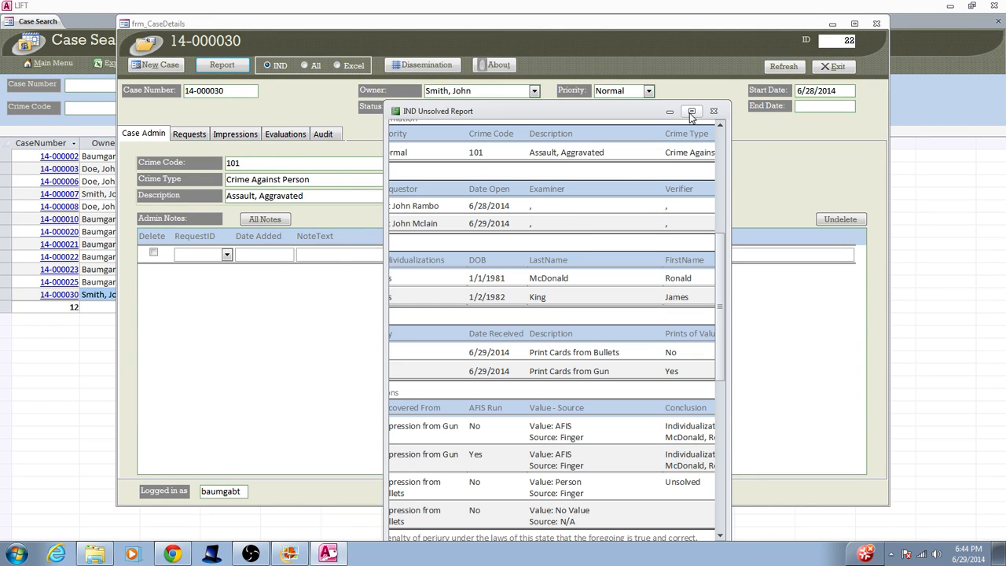
{"action": "left_click", "coordinate": [691, 112]}
Read the full-screen report: two individualizations, one unsolved evaluation and the examiner signature lines
{"action": "left_click_drag", "start_coordinate": [658, 532], "coordinate": [532, 532]}
{"action": "scroll", "coordinate": [582, 377], "scroll_direction": "up", "scroll_amount": 2}
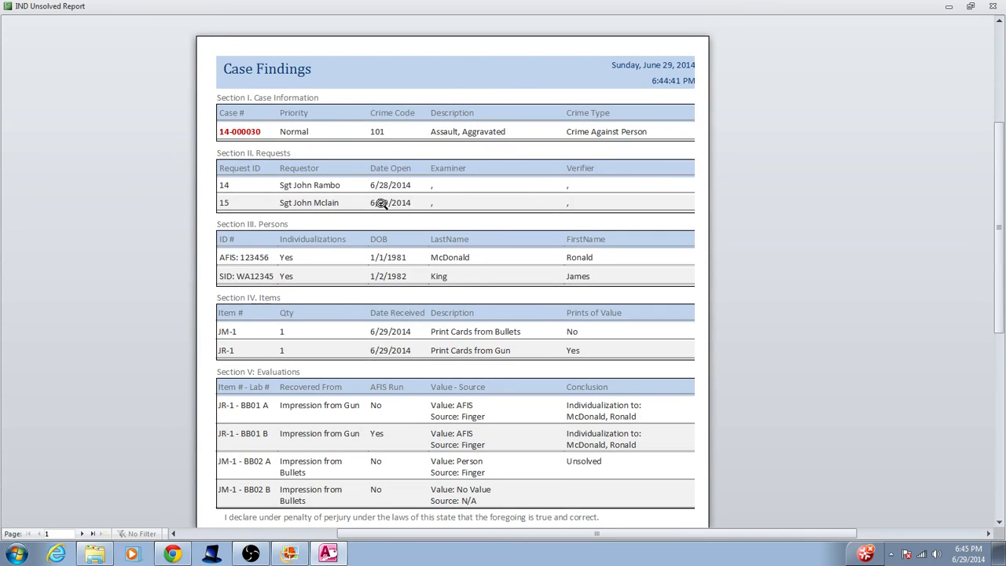
{"action": "scroll", "coordinate": [412, 177], "scroll_direction": "down", "scroll_amount": 3}
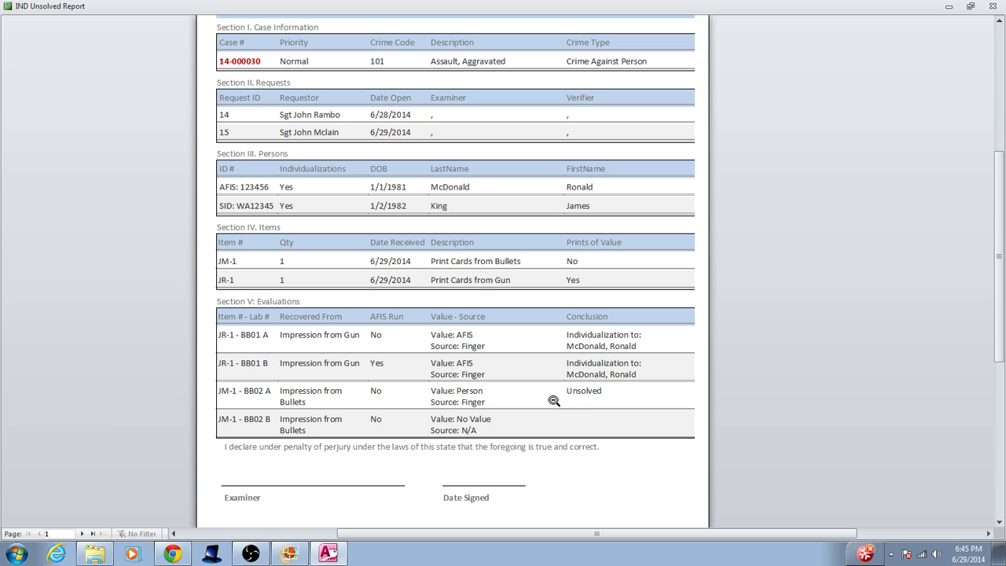
{"action": "scroll", "coordinate": [552, 377], "scroll_direction": "down", "scroll_amount": 1}
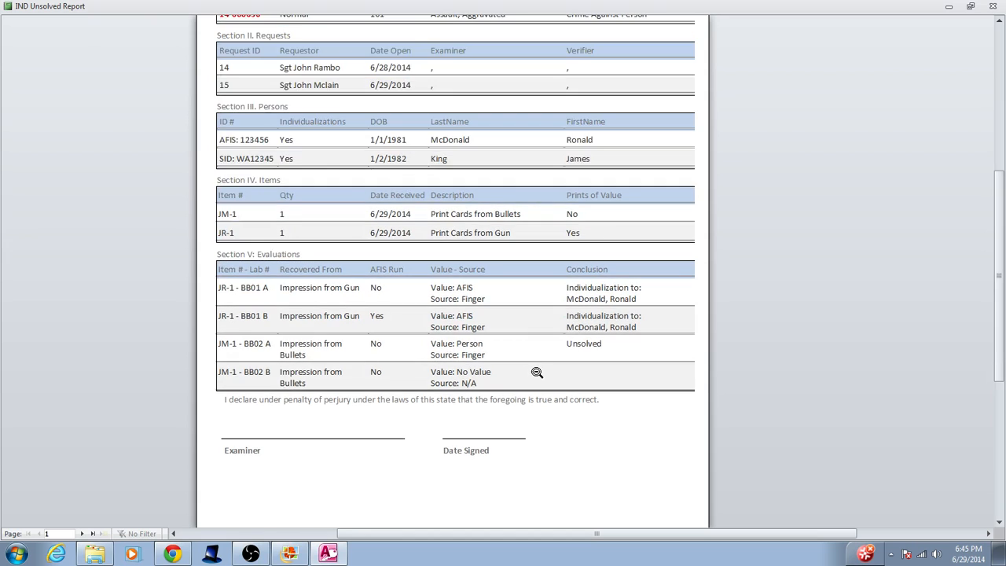
{"action": "scroll", "coordinate": [537, 375], "scroll_direction": "up", "scroll_amount": 2}
{"action": "scroll", "coordinate": [529, 371], "scroll_direction": "up", "scroll_amount": 2}
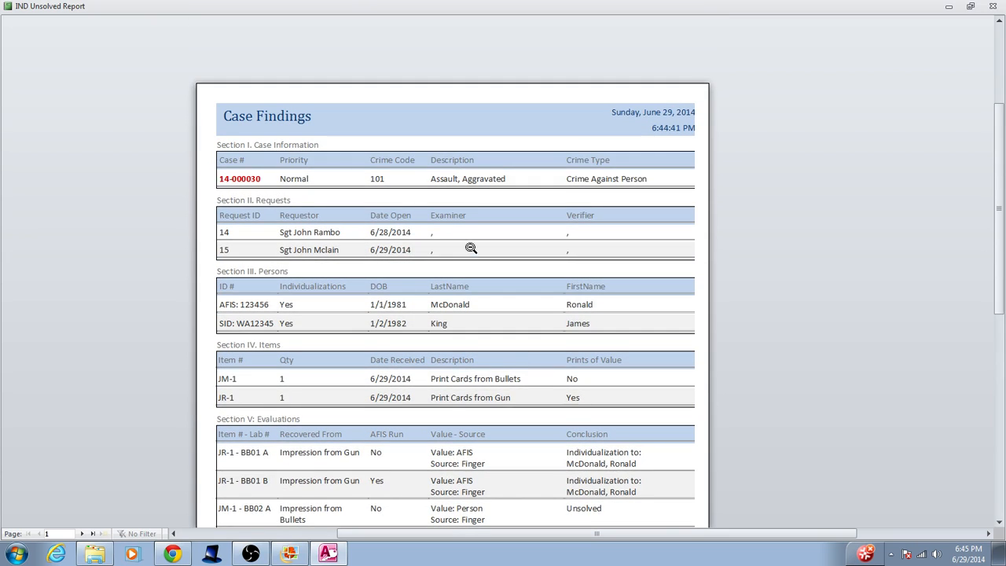
{"action": "scroll", "coordinate": [474, 250], "scroll_direction": "down", "scroll_amount": 3}
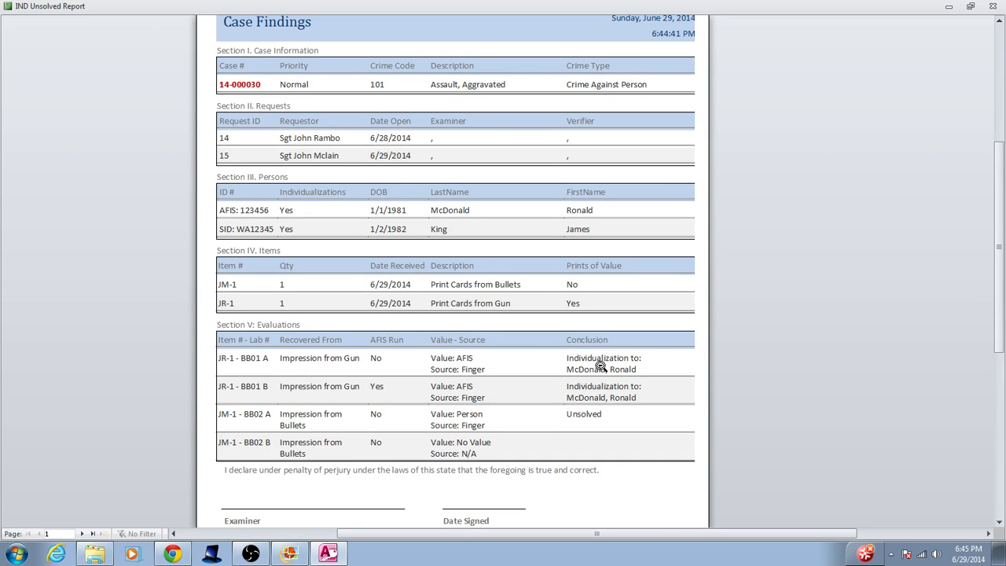
{"action": "scroll", "coordinate": [598, 405], "scroll_direction": "up", "scroll_amount": 4}
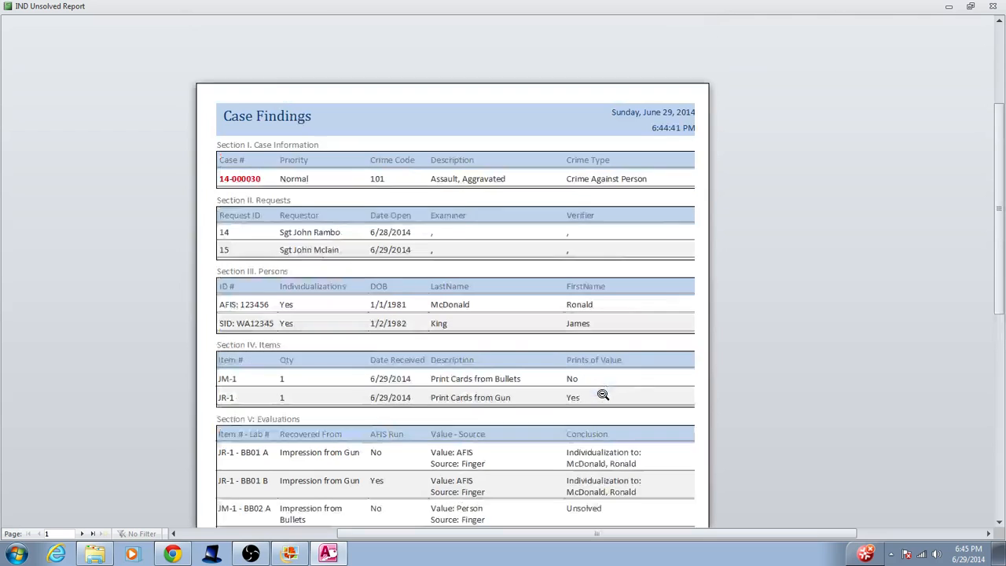
{"action": "left_click", "coordinate": [972, 6]}
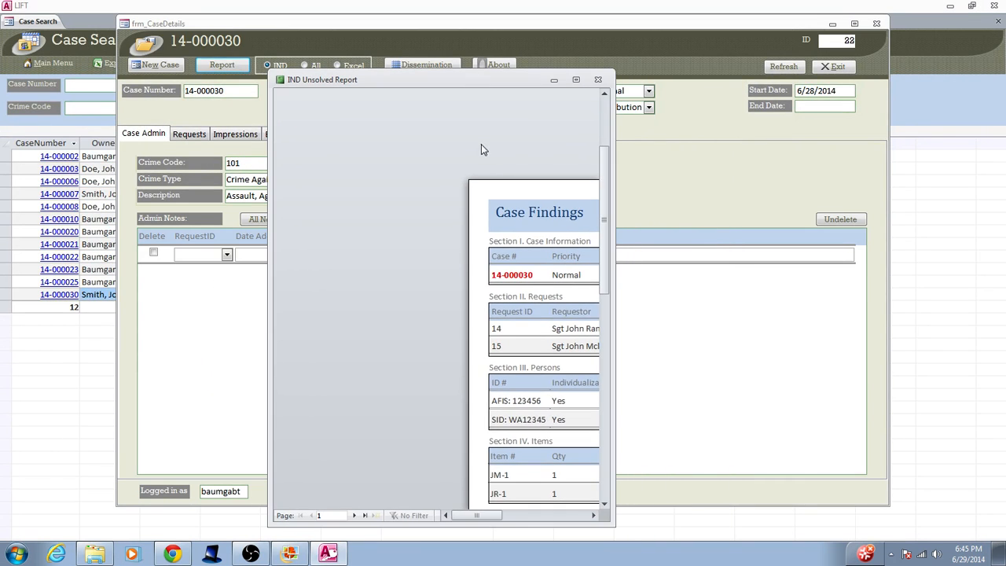
Zoom out, dismiss the Print dialog, and close the IND Unsolved Report preview
{"action": "left_click", "coordinate": [481, 143]}
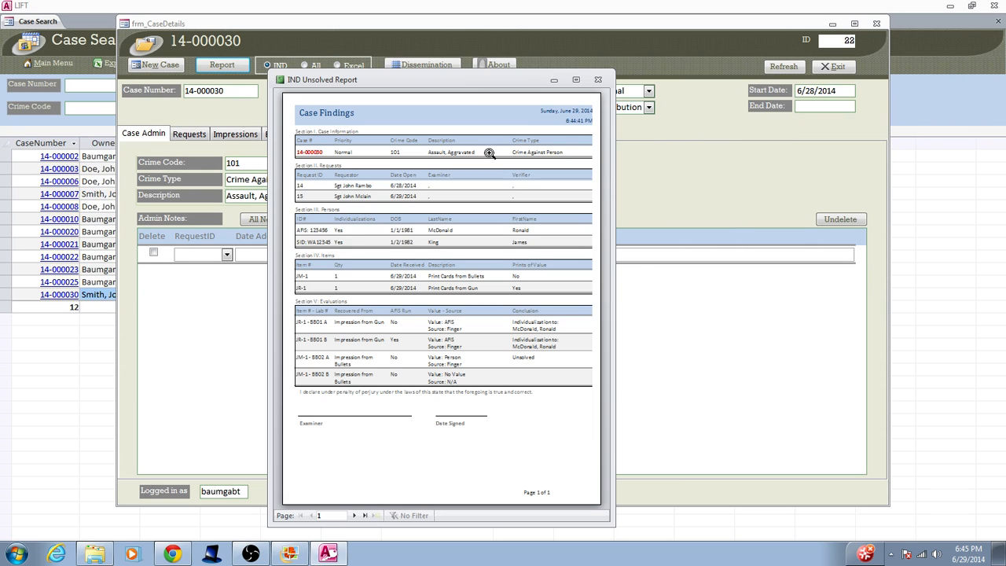
{"action": "key", "text": "ctrl+p"}
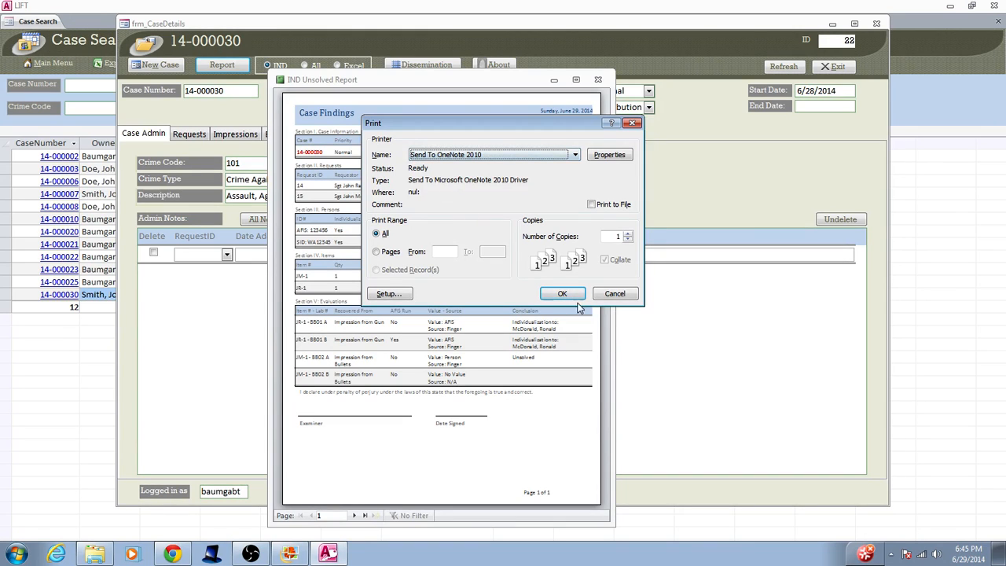
{"action": "left_click", "coordinate": [619, 295]}
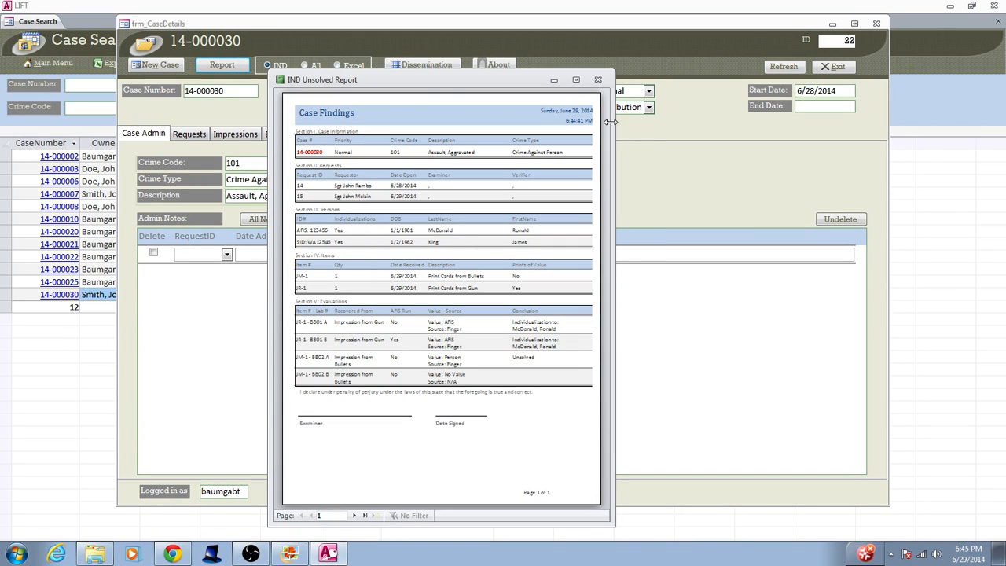
{"action": "left_click", "coordinate": [599, 82]}
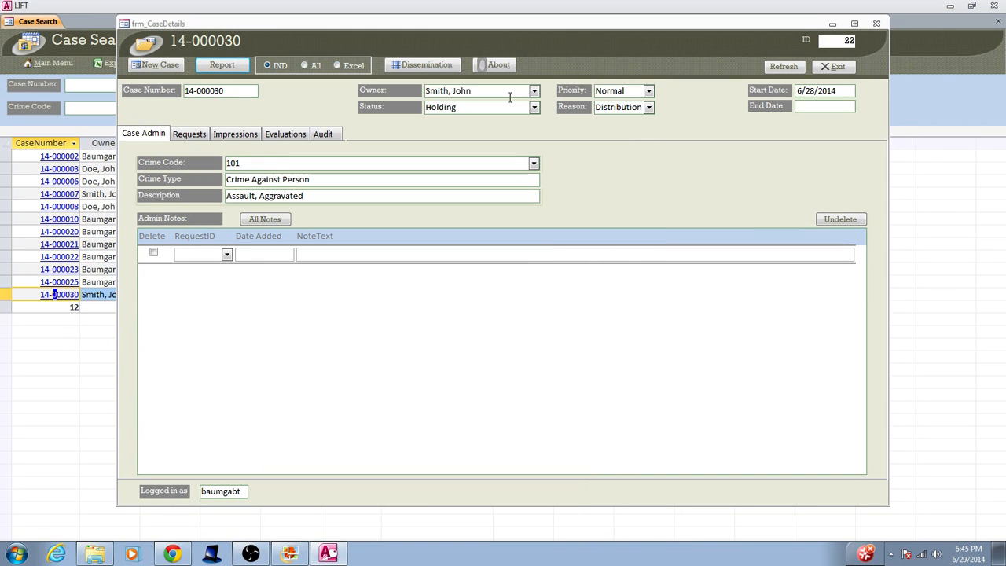
{"action": "left_click", "coordinate": [304, 66]}
Generate the All Evaluations Report, review all four evaluations full screen, then close it
{"action": "left_click", "coordinate": [234, 65]}
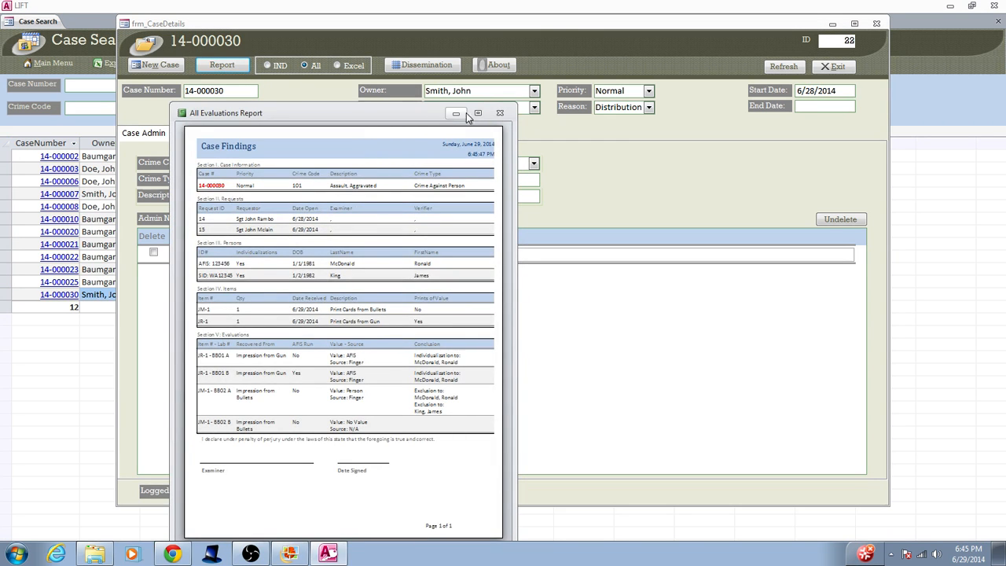
{"action": "left_click", "coordinate": [478, 114]}
{"action": "left_click", "coordinate": [481, 201]}
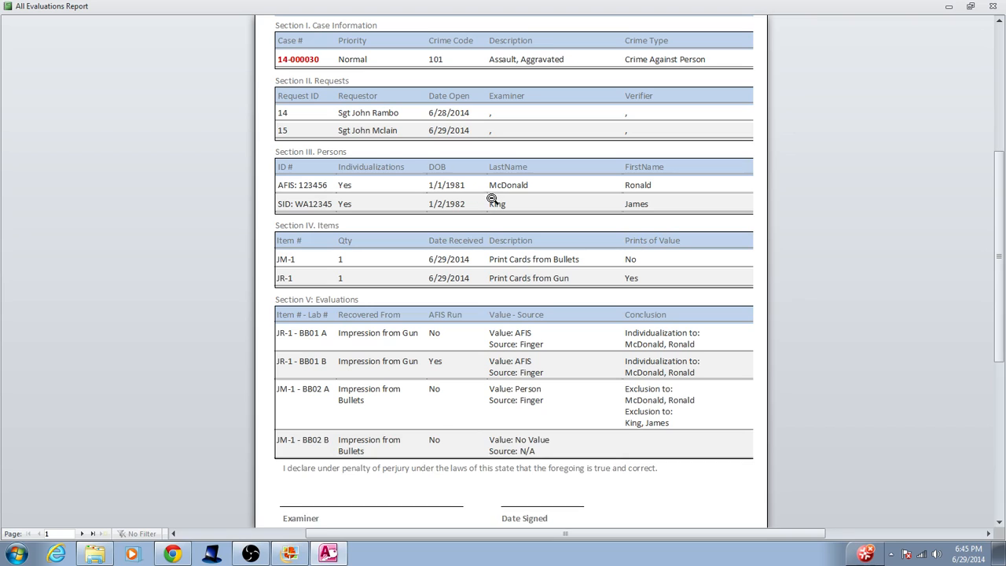
{"action": "scroll", "coordinate": [458, 94], "scroll_direction": "up", "scroll_amount": 2}
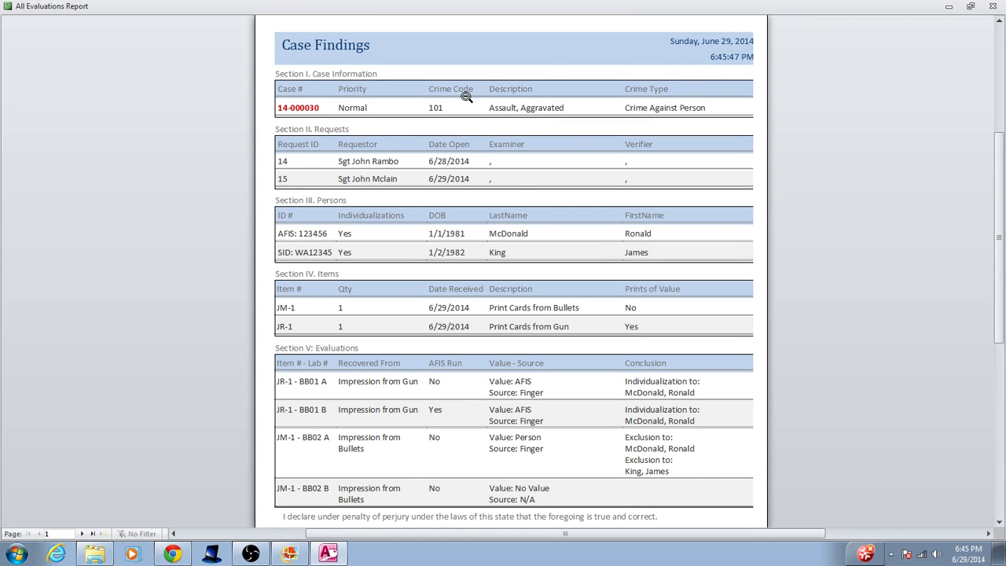
{"action": "scroll", "coordinate": [458, 95], "scroll_direction": "down", "scroll_amount": 1}
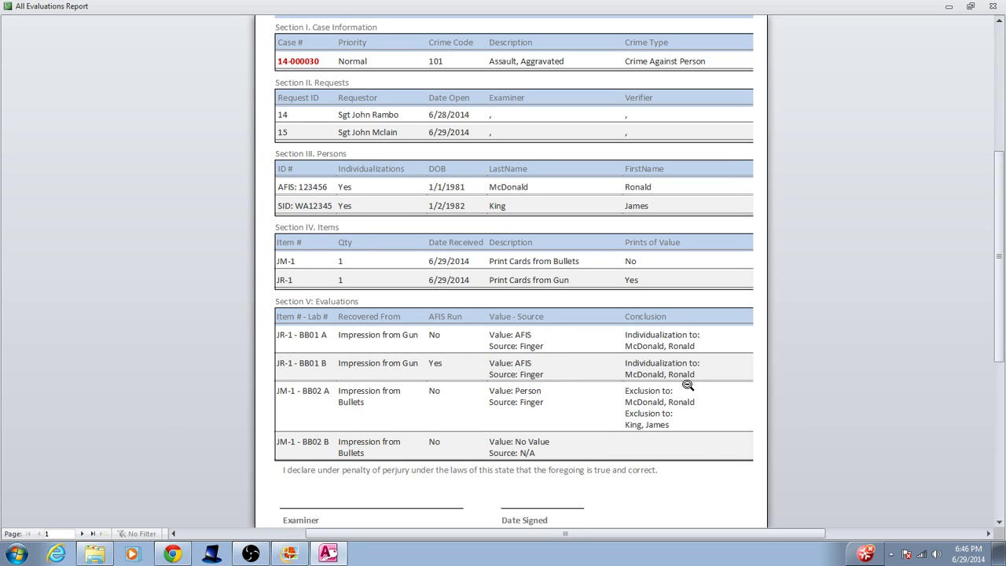
{"action": "scroll", "coordinate": [663, 393], "scroll_direction": "down", "scroll_amount": 2}
{"action": "left_click", "coordinate": [662, 391]}
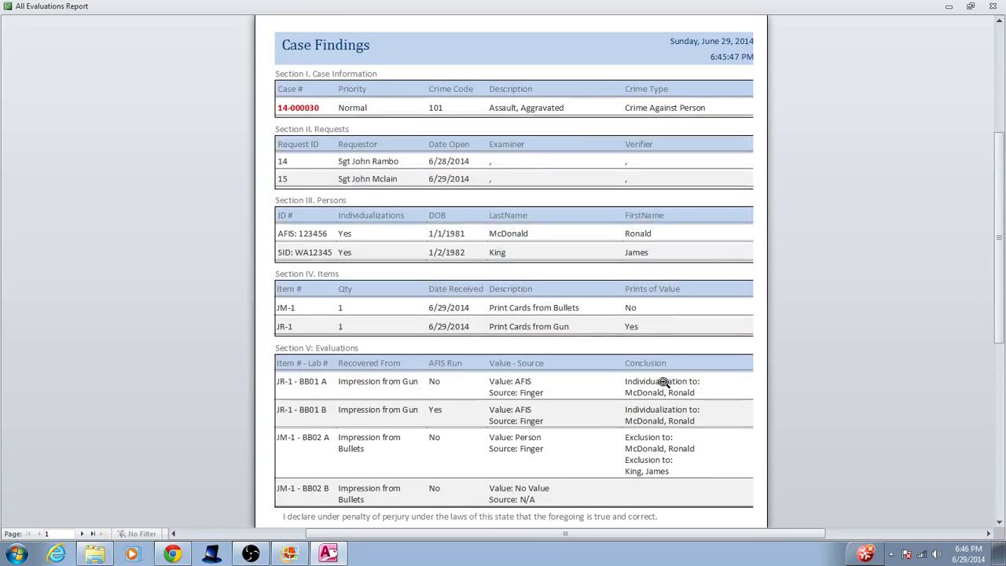
{"action": "left_click", "coordinate": [662, 383]}
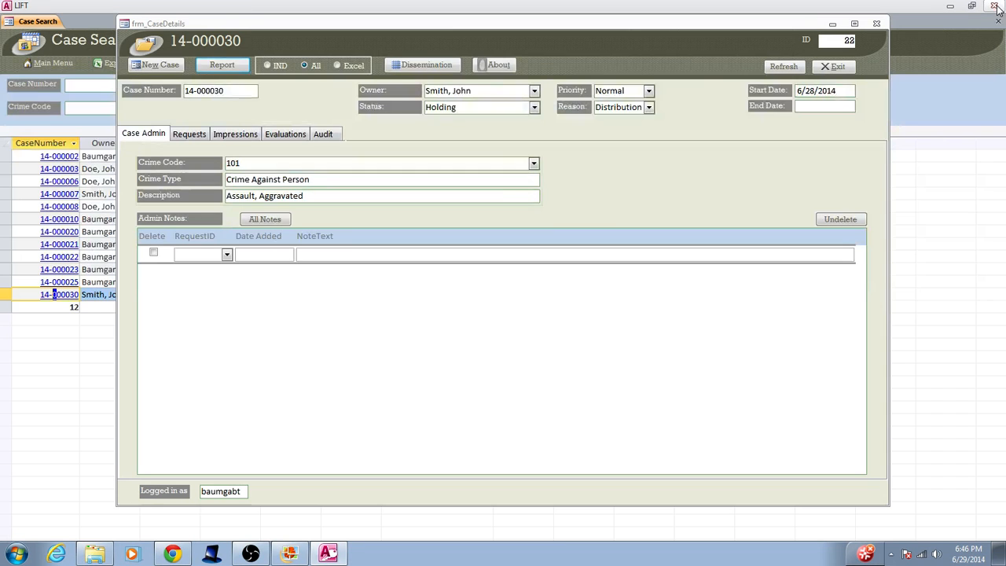
{"action": "left_click", "coordinate": [993, 6]}
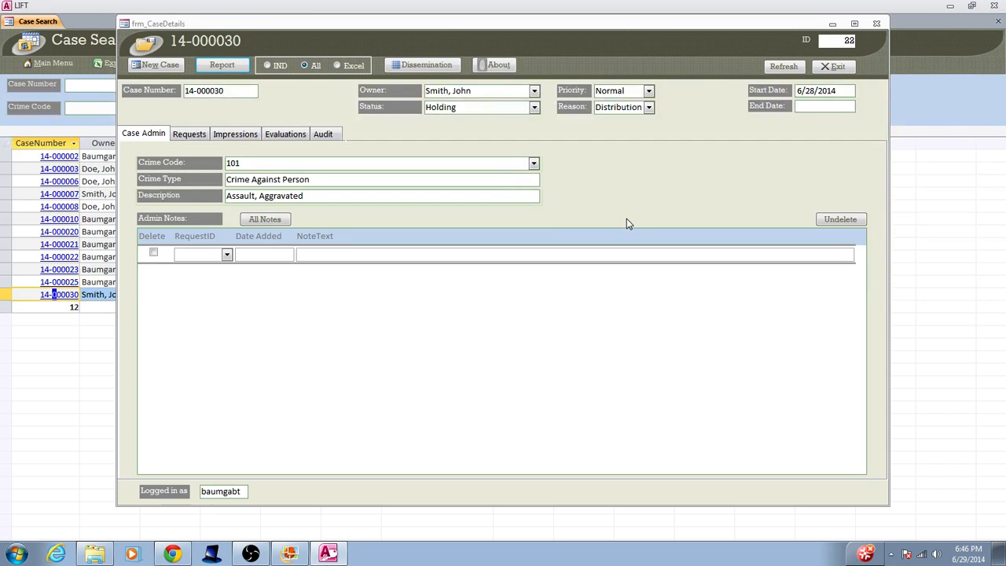
Choose Excel output and export case 14-000030 to the LIFT-REPORT workbook
{"action": "left_click", "coordinate": [337, 66]}
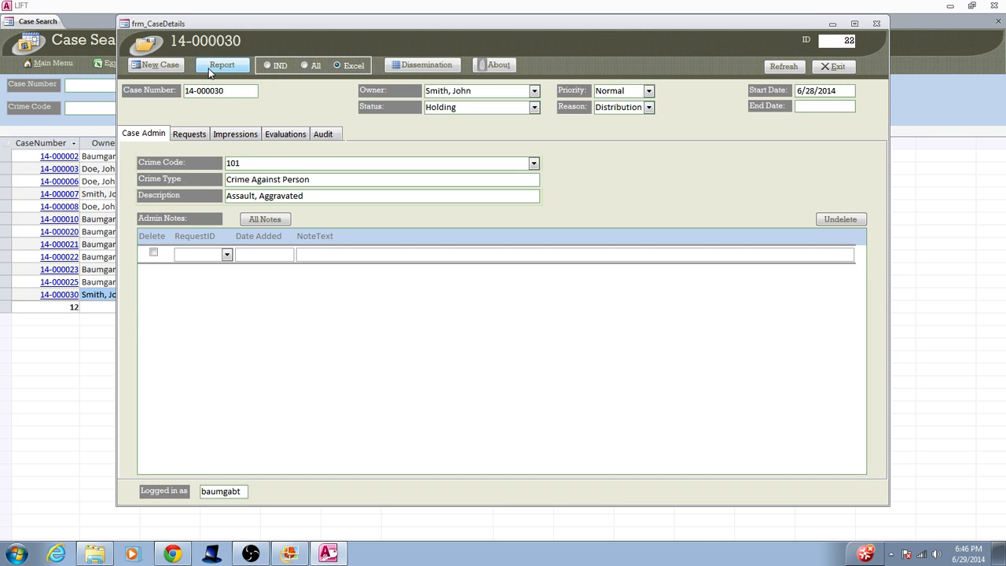
{"action": "left_click", "coordinate": [238, 68]}
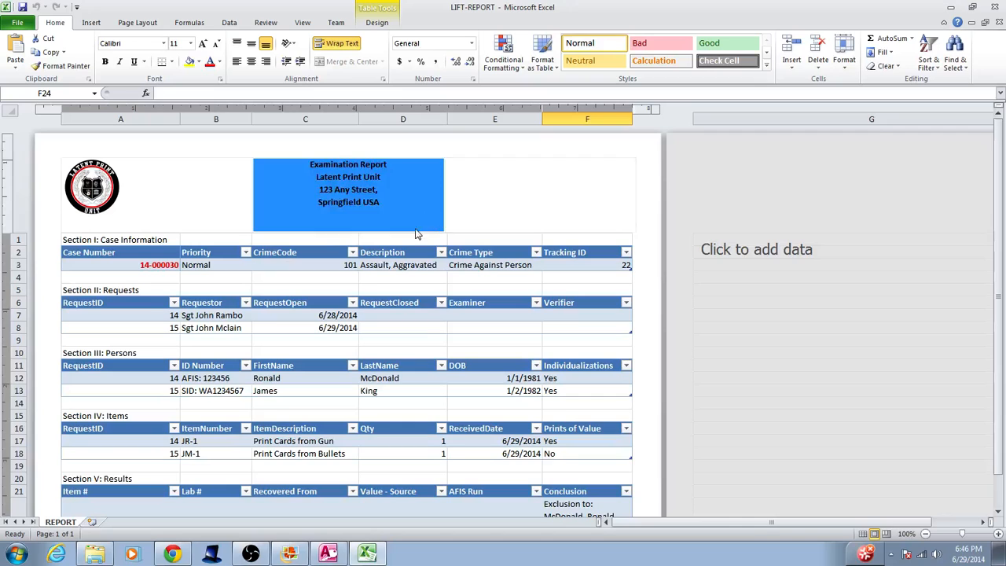
Filter the Persons table's RequestID column to show only value 14
{"action": "scroll", "coordinate": [212, 258], "scroll_direction": "down", "scroll_amount": 4}
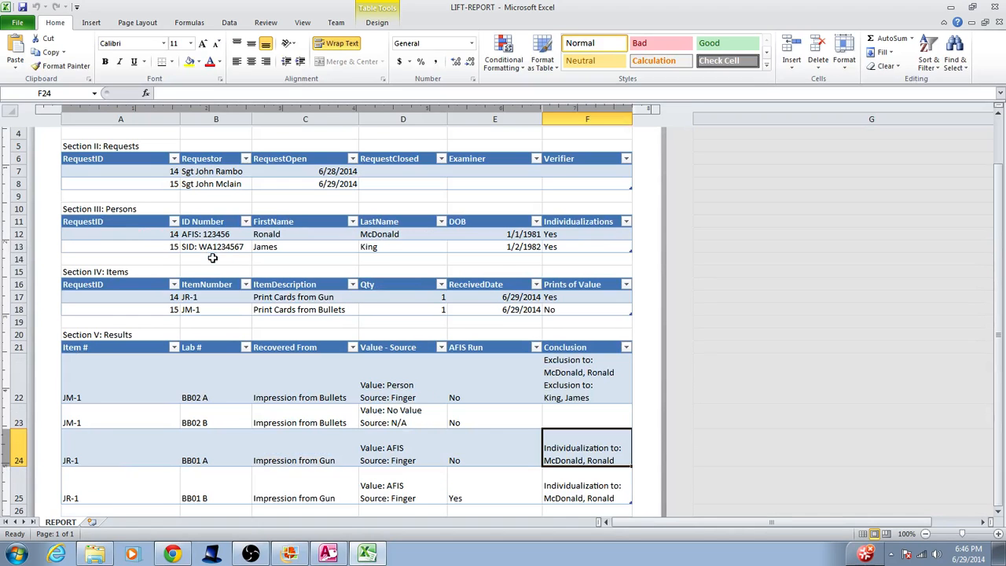
{"action": "left_click", "coordinate": [174, 222]}
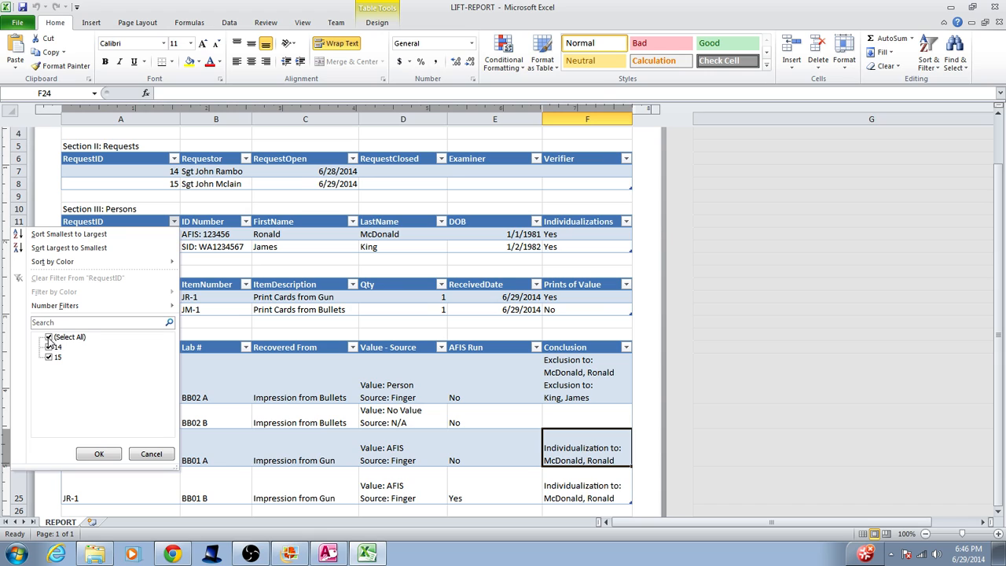
{"action": "left_click", "coordinate": [49, 337]}
{"action": "left_click", "coordinate": [48, 346]}
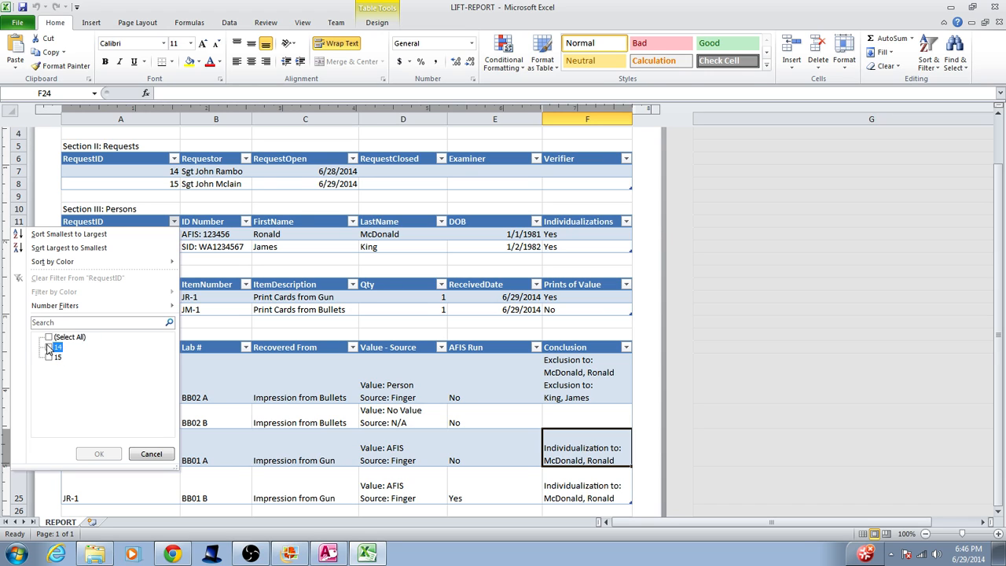
{"action": "left_click", "coordinate": [98, 455]}
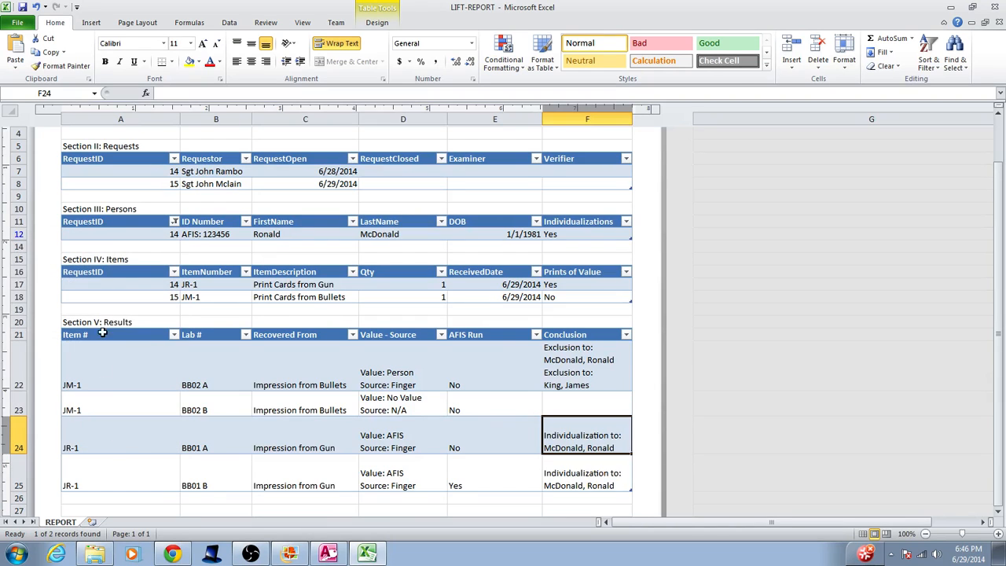
{"action": "scroll", "coordinate": [155, 342], "scroll_direction": "down", "scroll_amount": 1}
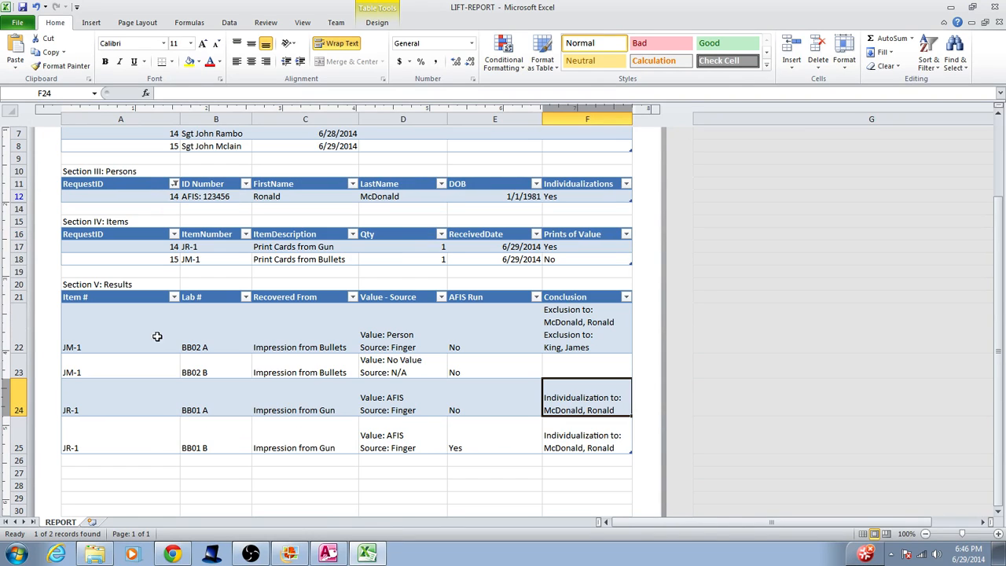
Filter the Results table's Item # to JR-1, then restore all rows including JM-1
{"action": "left_click", "coordinate": [173, 297]}
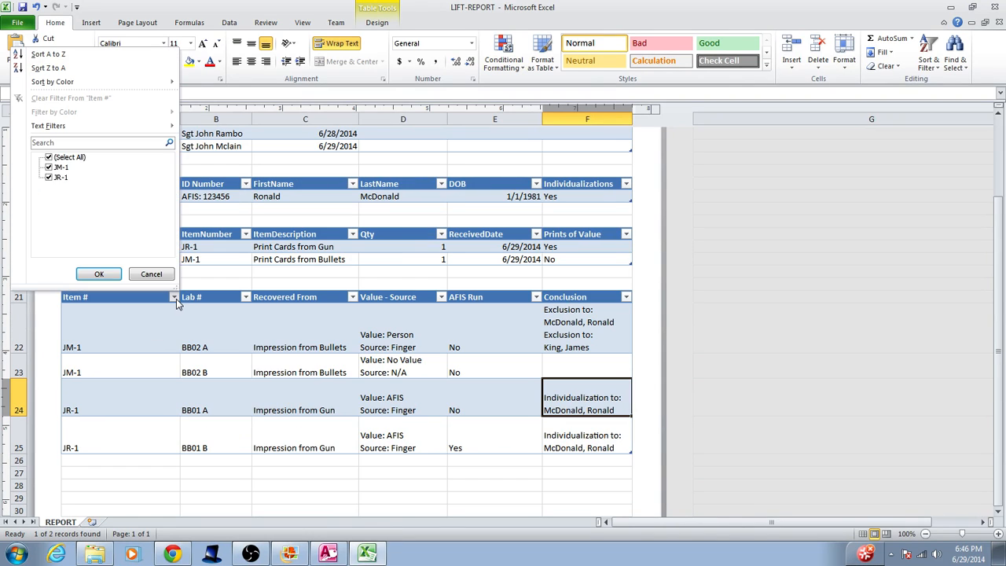
{"action": "left_click", "coordinate": [49, 168]}
{"action": "left_click", "coordinate": [99, 273]}
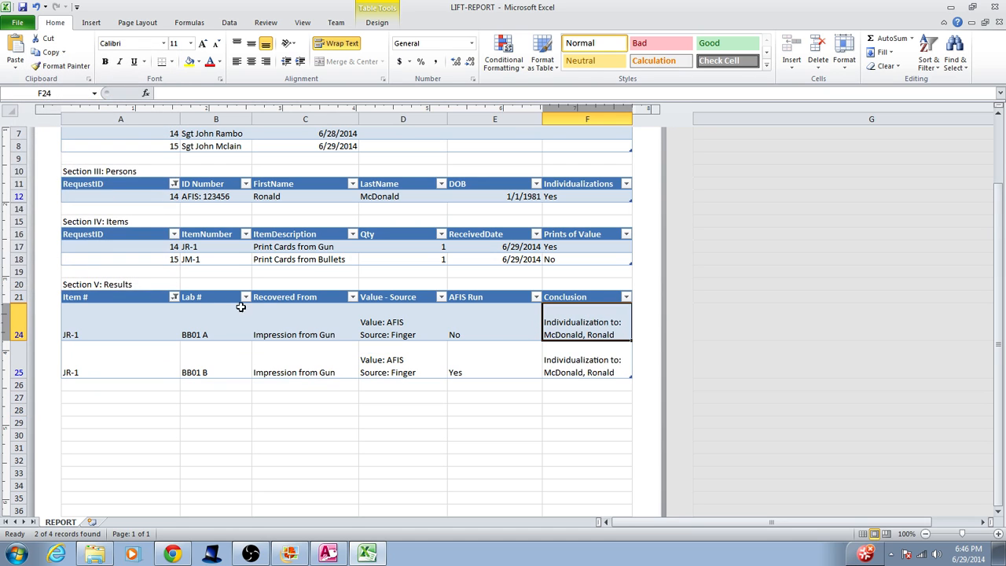
{"action": "left_click", "coordinate": [626, 297]}
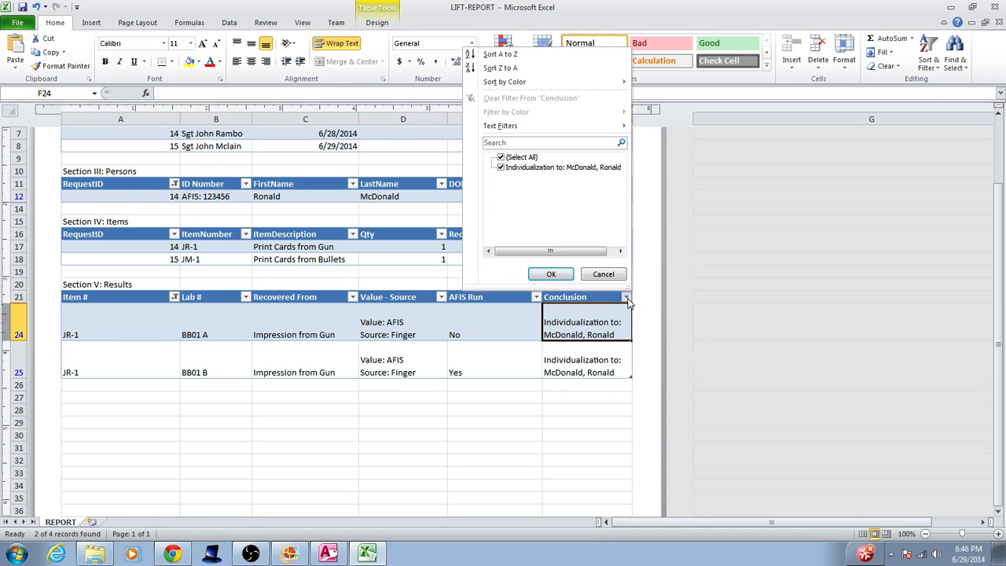
{"action": "left_click", "coordinate": [617, 275]}
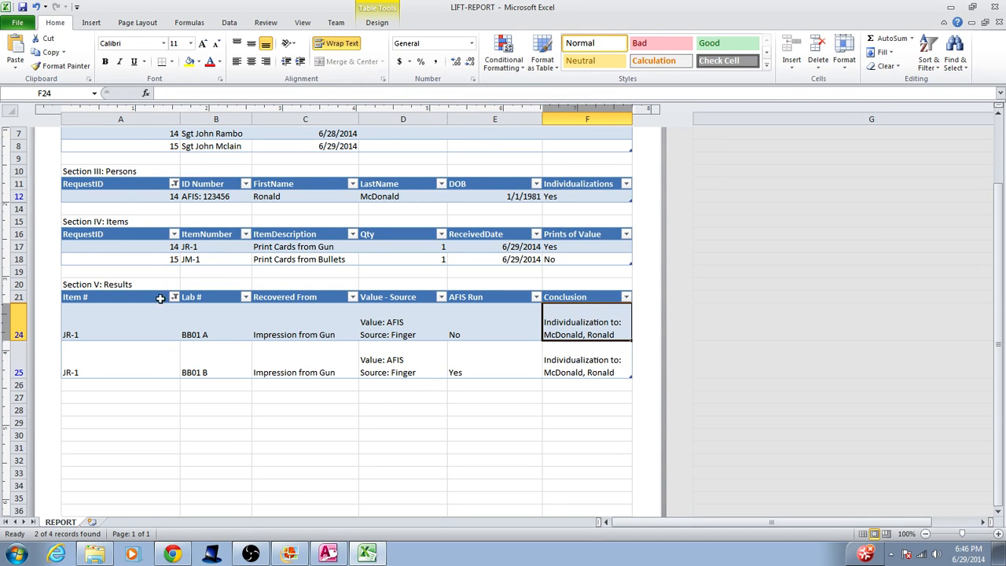
{"action": "left_click", "coordinate": [174, 298]}
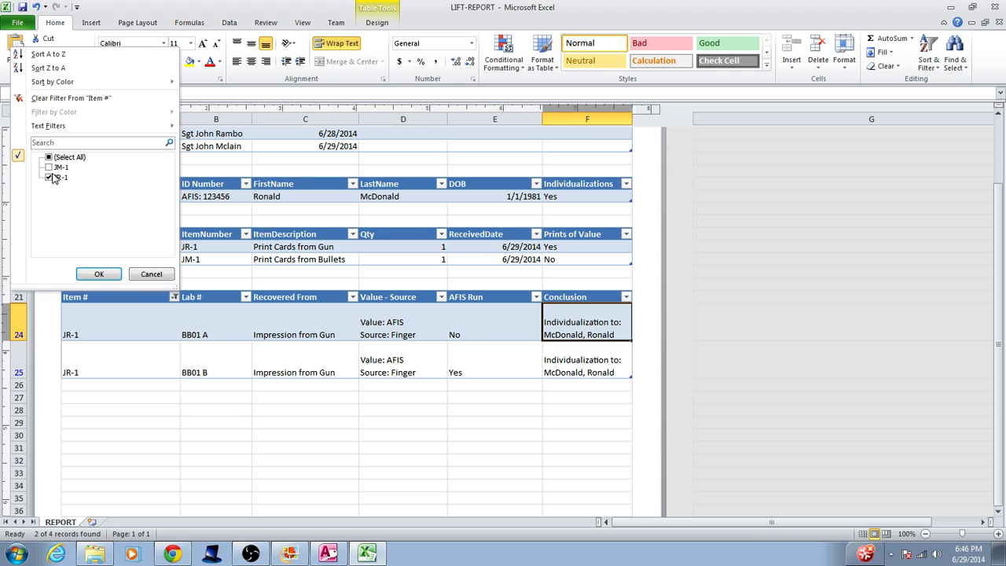
{"action": "left_click", "coordinate": [149, 278]}
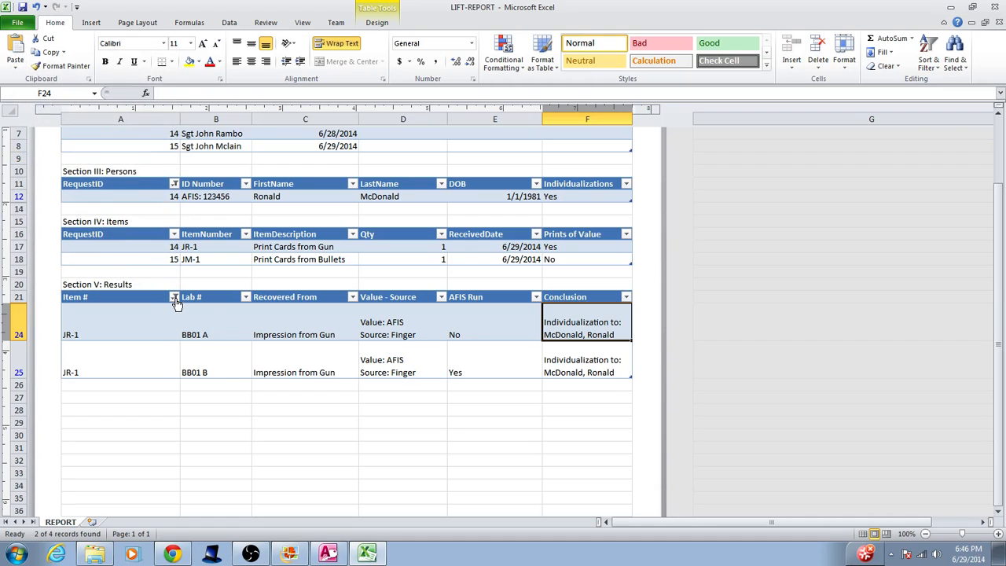
{"action": "left_click", "coordinate": [173, 298]}
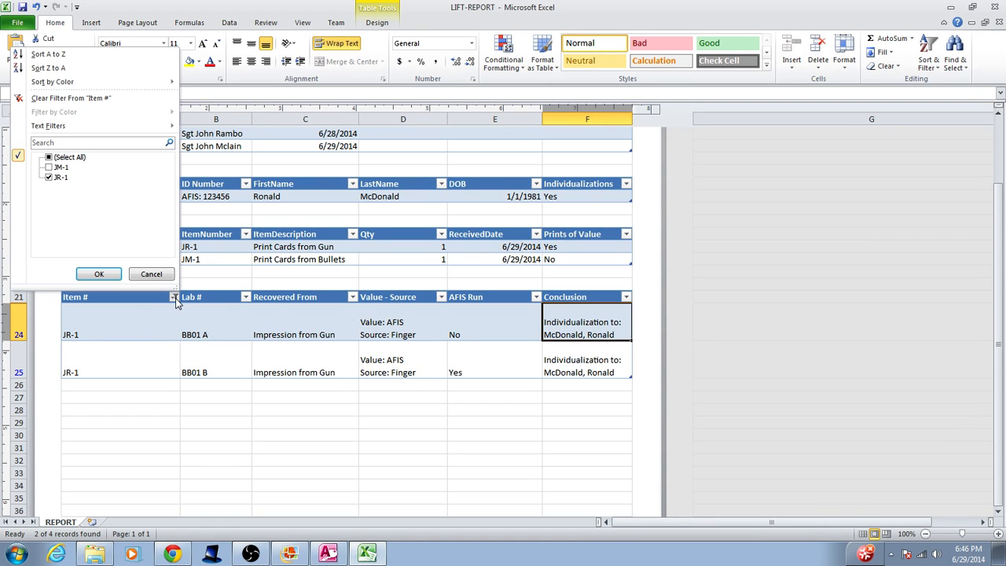
{"action": "left_click", "coordinate": [49, 167]}
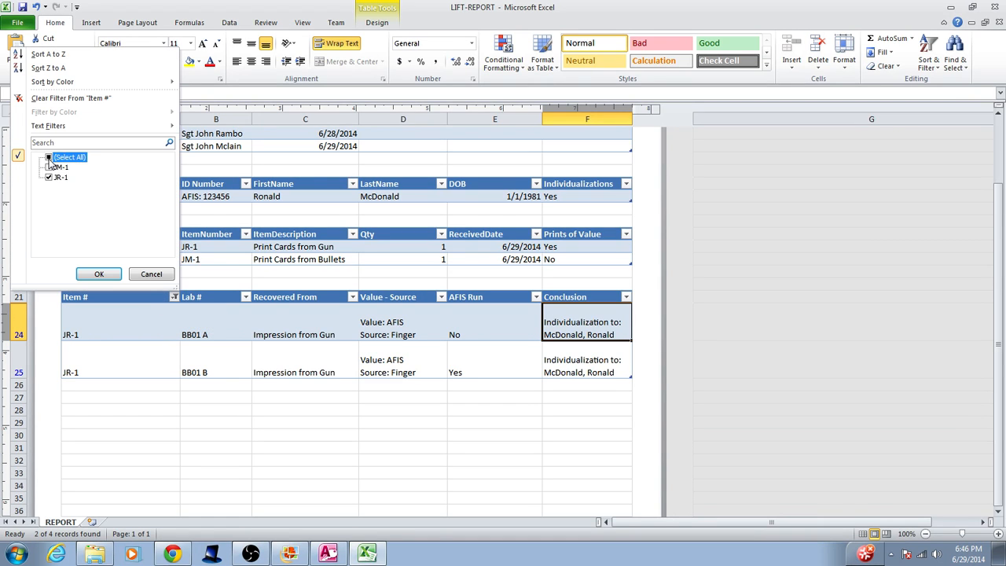
{"action": "left_click", "coordinate": [99, 273]}
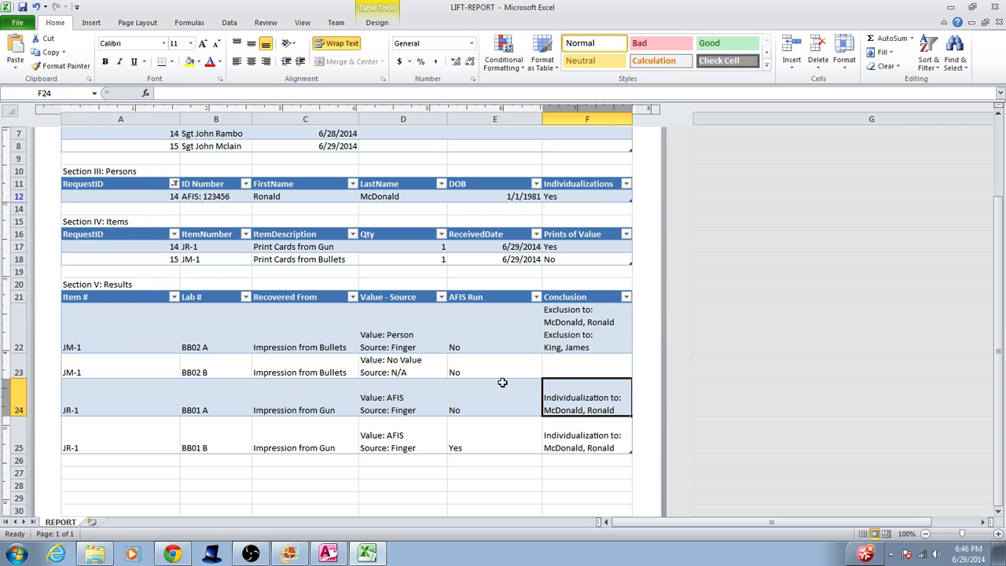
Sort the Results table by Lab # from A to Z
{"action": "left_click", "coordinate": [246, 297]}
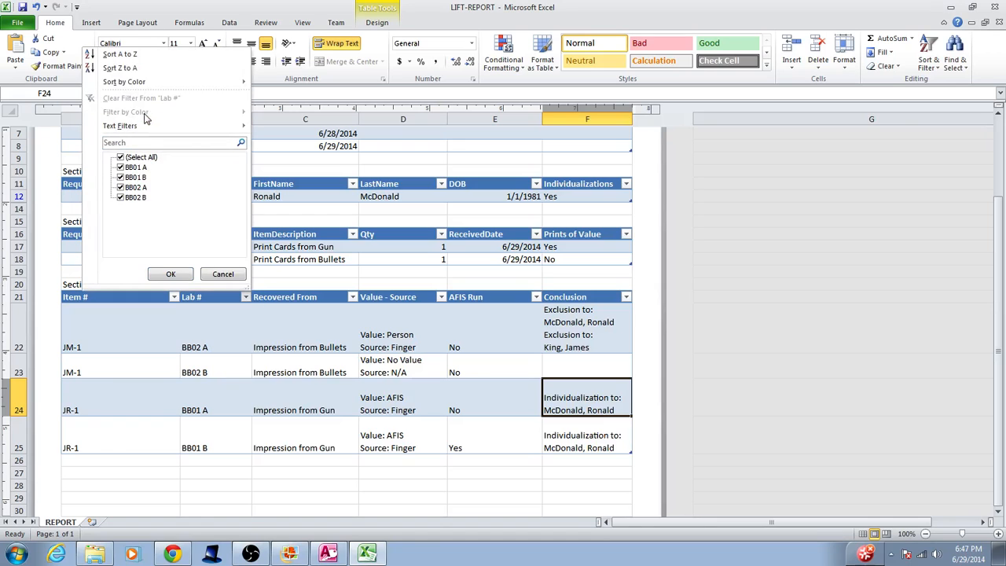
{"action": "left_click", "coordinate": [126, 54]}
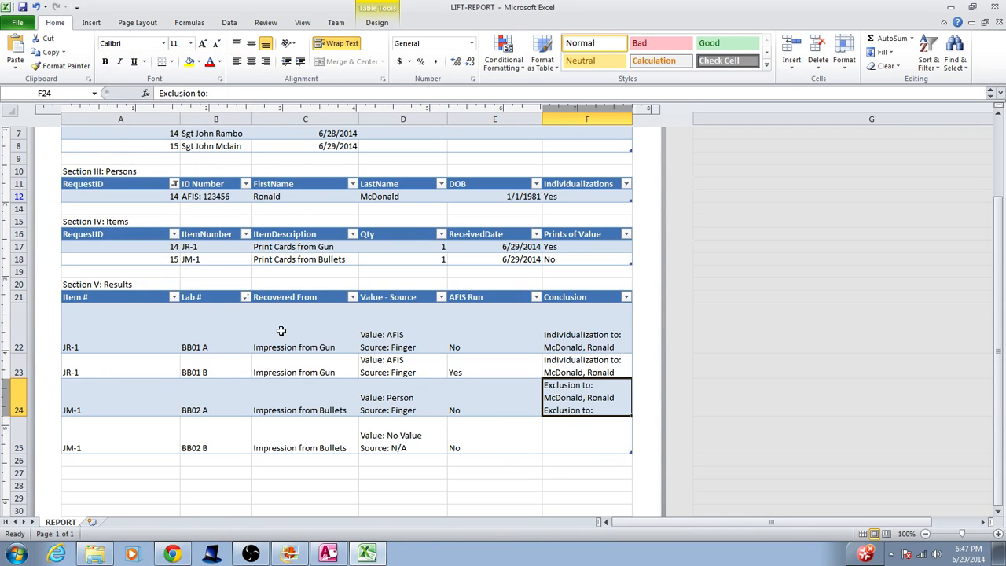
{"action": "scroll", "coordinate": [542, 385], "scroll_direction": "up", "scroll_amount": 3}
{"action": "scroll", "coordinate": [507, 375], "scroll_direction": "down", "scroll_amount": 4}
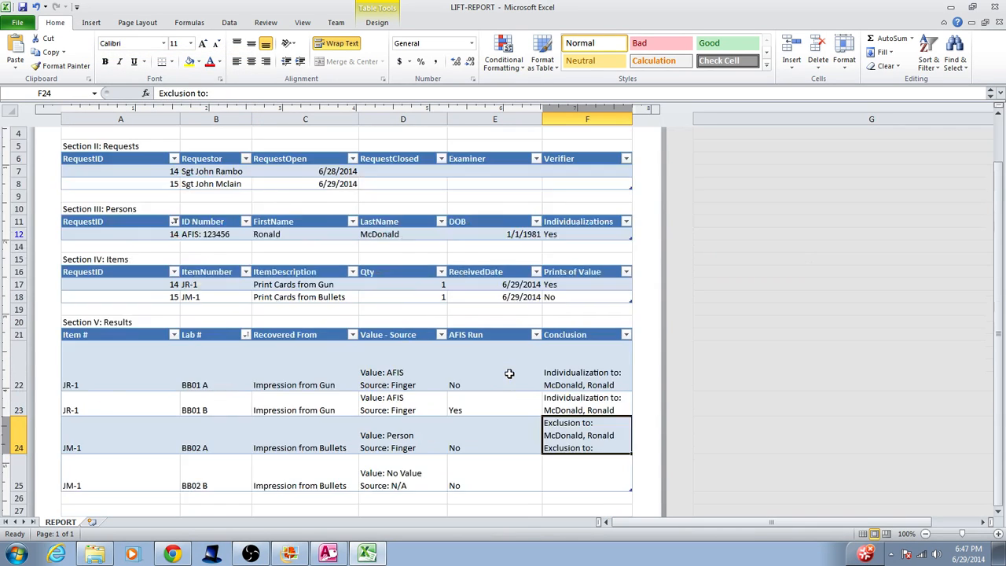
{"action": "scroll", "coordinate": [505, 362], "scroll_direction": "up", "scroll_amount": 3}
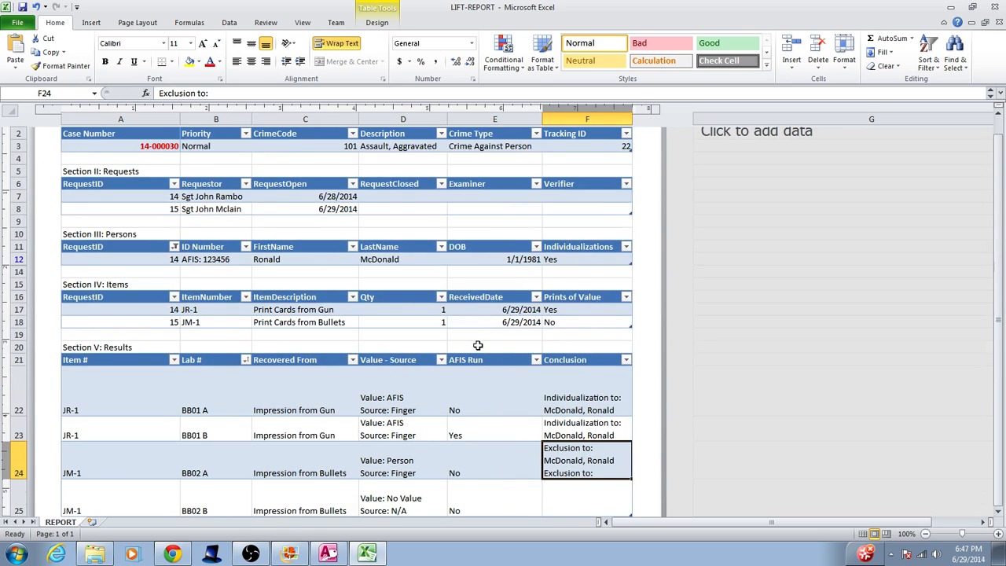
{"action": "scroll", "coordinate": [475, 345], "scroll_direction": "down", "scroll_amount": 4}
{"action": "scroll", "coordinate": [473, 353], "scroll_direction": "up", "scroll_amount": 4}
{"action": "scroll", "coordinate": [431, 331], "scroll_direction": "down", "scroll_amount": 4}
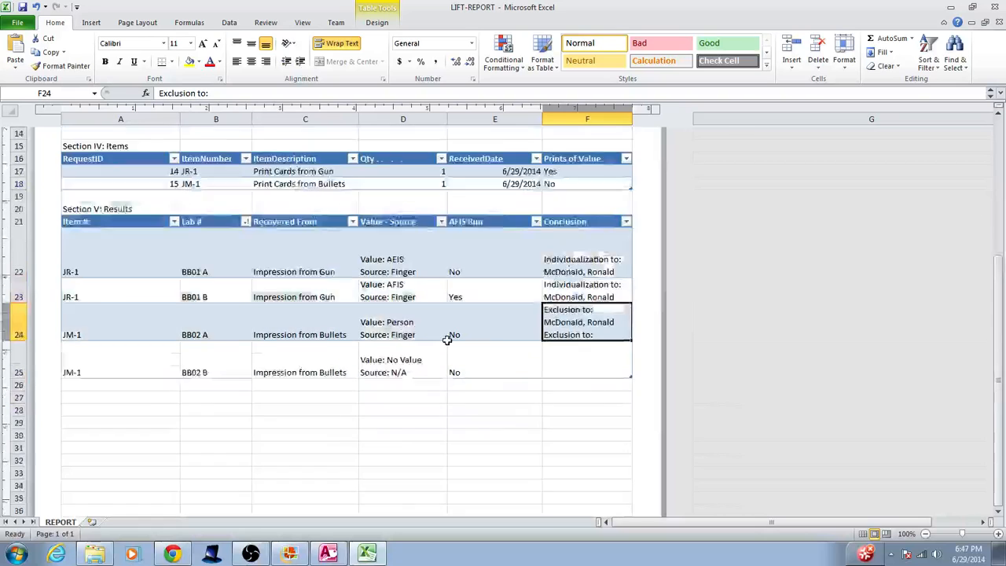
{"action": "scroll", "coordinate": [448, 336], "scroll_direction": "up", "scroll_amount": 4}
{"action": "scroll", "coordinate": [263, 224], "scroll_direction": "up", "scroll_amount": 3}
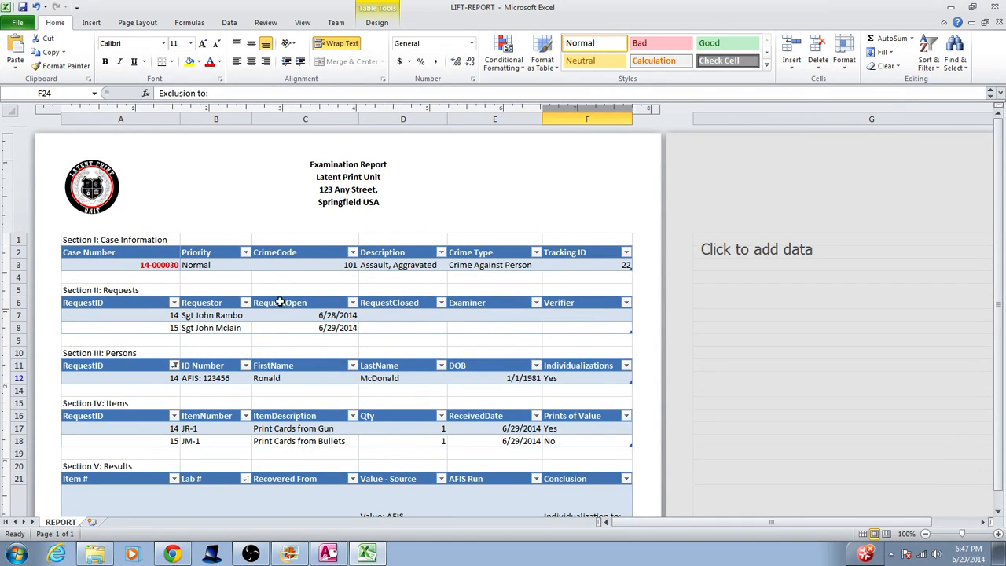
{"action": "scroll", "coordinate": [264, 279], "scroll_direction": "down", "scroll_amount": 3}
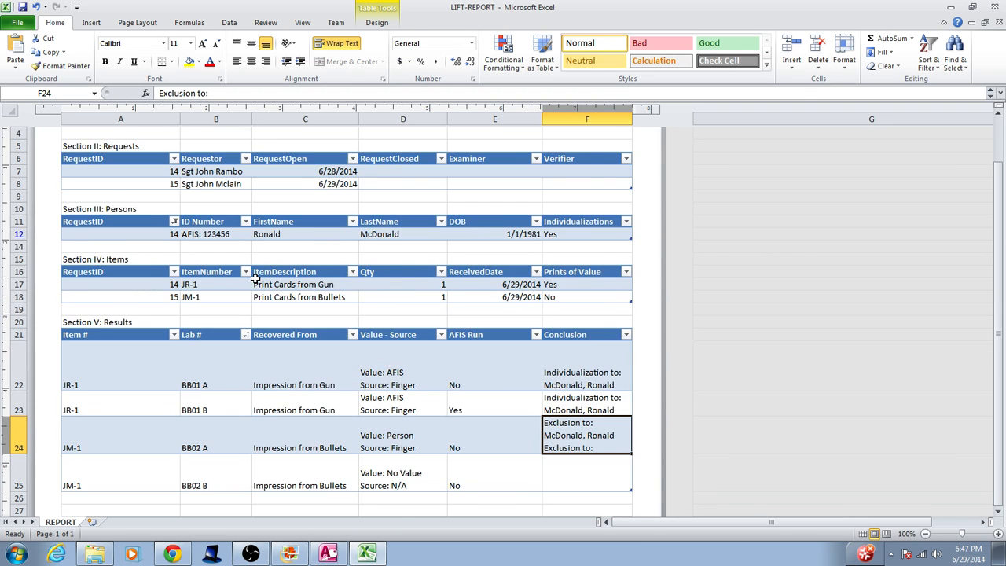
{"action": "scroll", "coordinate": [255, 278], "scroll_direction": "up", "scroll_amount": 3}
{"action": "scroll", "coordinate": [286, 286], "scroll_direction": "down", "scroll_amount": 3}
{"action": "scroll", "coordinate": [400, 303], "scroll_direction": "up", "scroll_amount": 3}
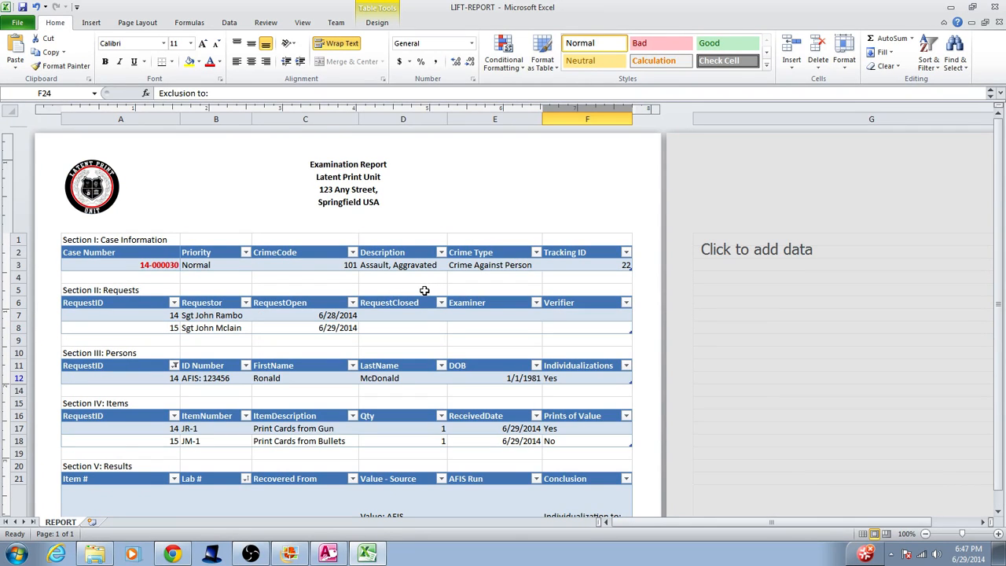
{"action": "scroll", "coordinate": [424, 291], "scroll_direction": "down", "scroll_amount": 5}
{"action": "scroll", "coordinate": [419, 285], "scroll_direction": "up", "scroll_amount": 2}
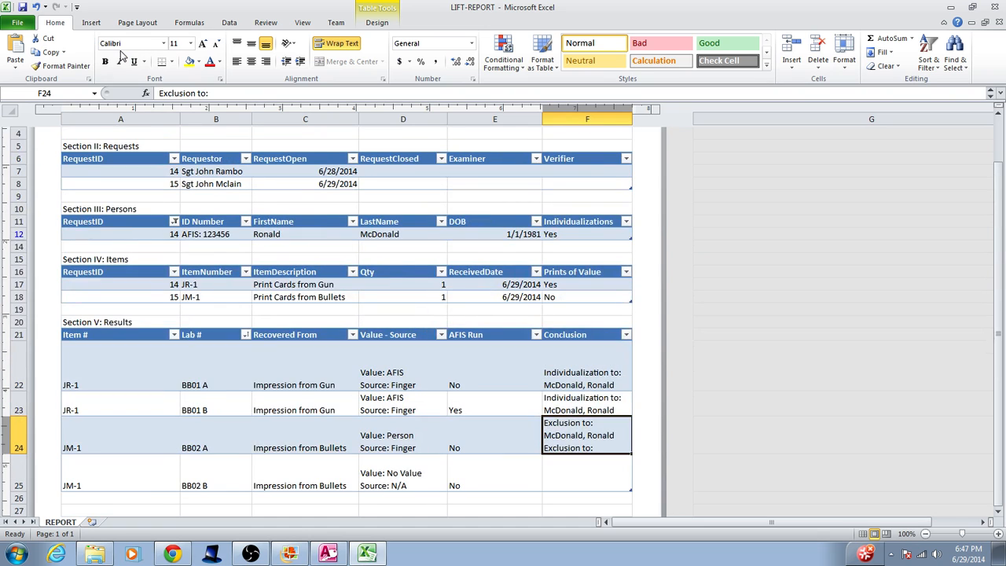
{"action": "scroll", "coordinate": [423, 152], "scroll_direction": "up", "scroll_amount": 3}
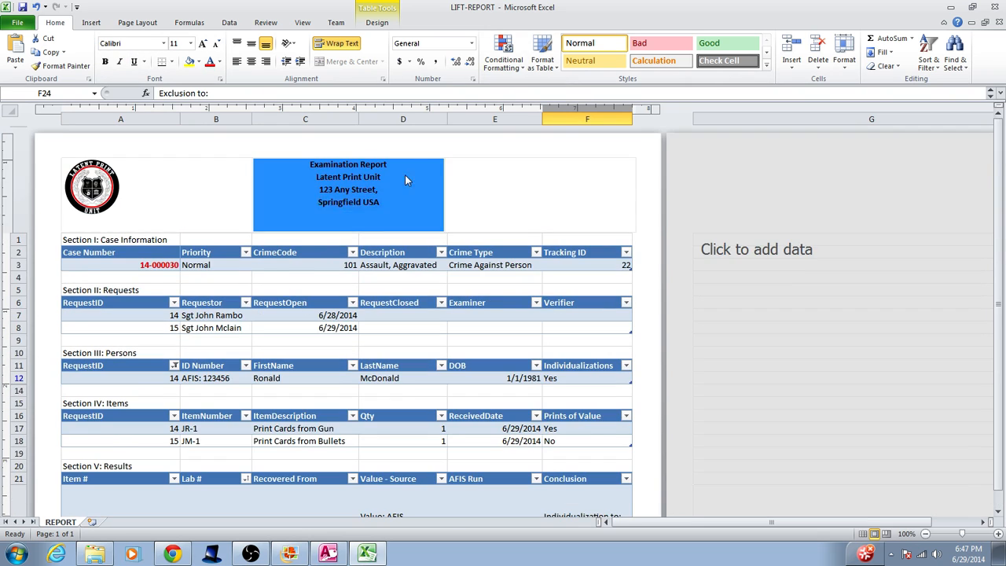
{"action": "scroll", "coordinate": [433, 208], "scroll_direction": "down", "scroll_amount": 3}
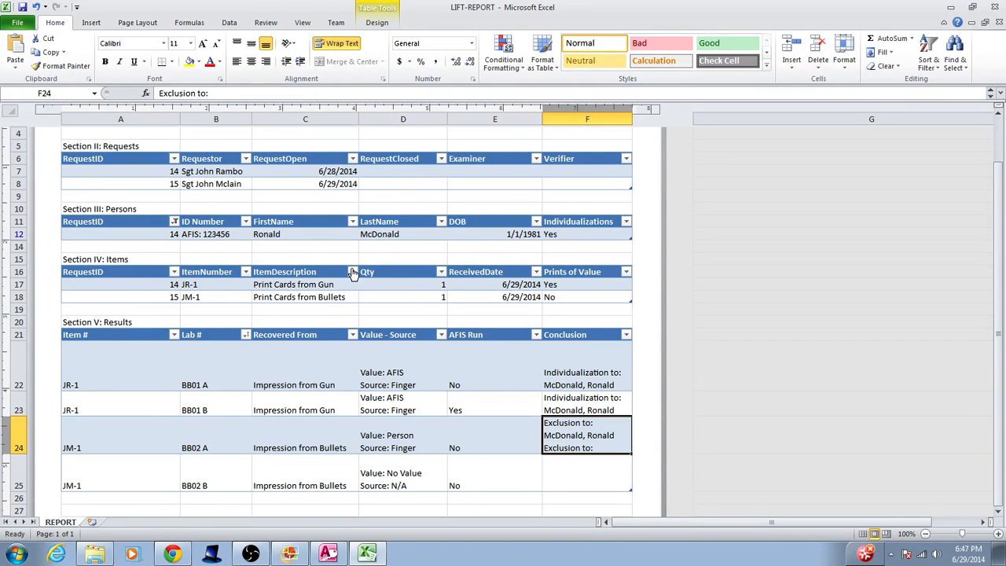
{"action": "scroll", "coordinate": [301, 215], "scroll_direction": "up", "scroll_amount": 3}
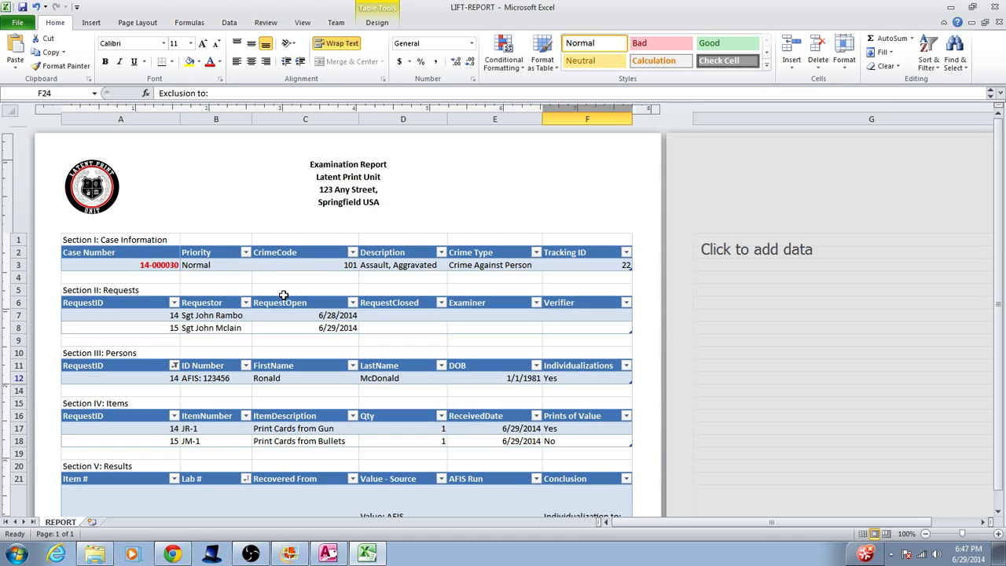
{"action": "left_click", "coordinate": [23, 25]}
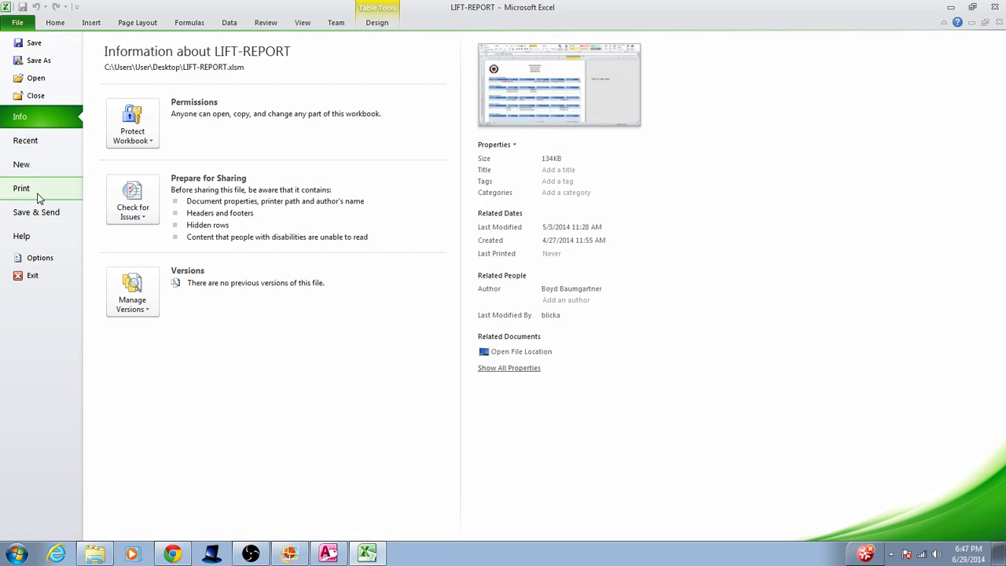
Preview the report's printed page, then close LIFT-REPORT without saving
{"action": "left_click", "coordinate": [37, 193]}
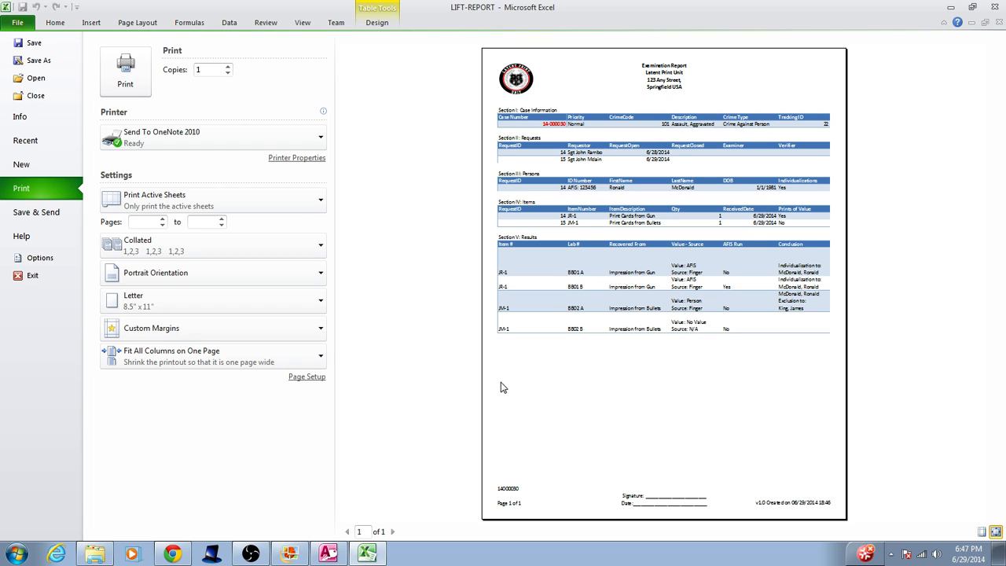
{"action": "left_click", "coordinate": [994, 8]}
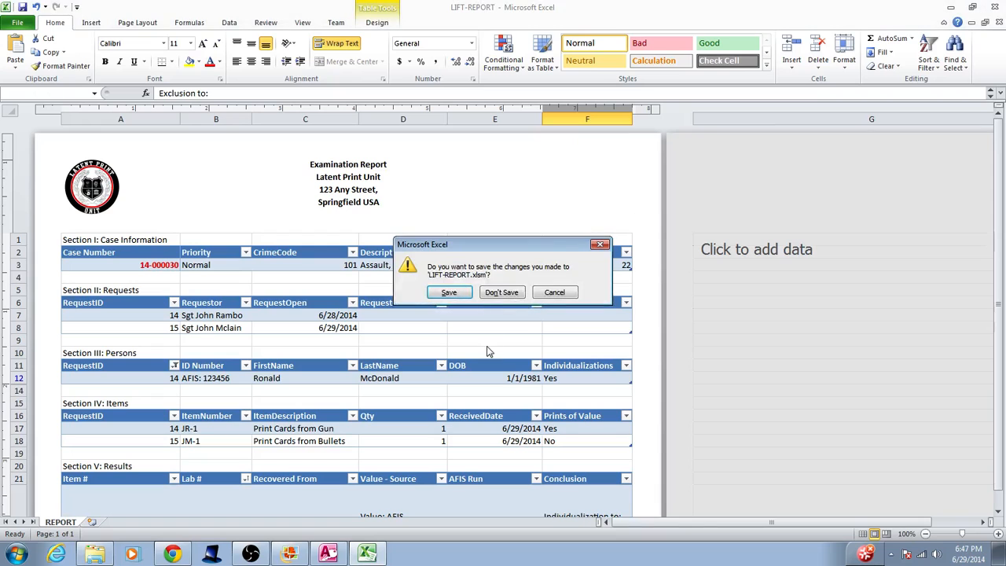
{"action": "left_click", "coordinate": [492, 295]}
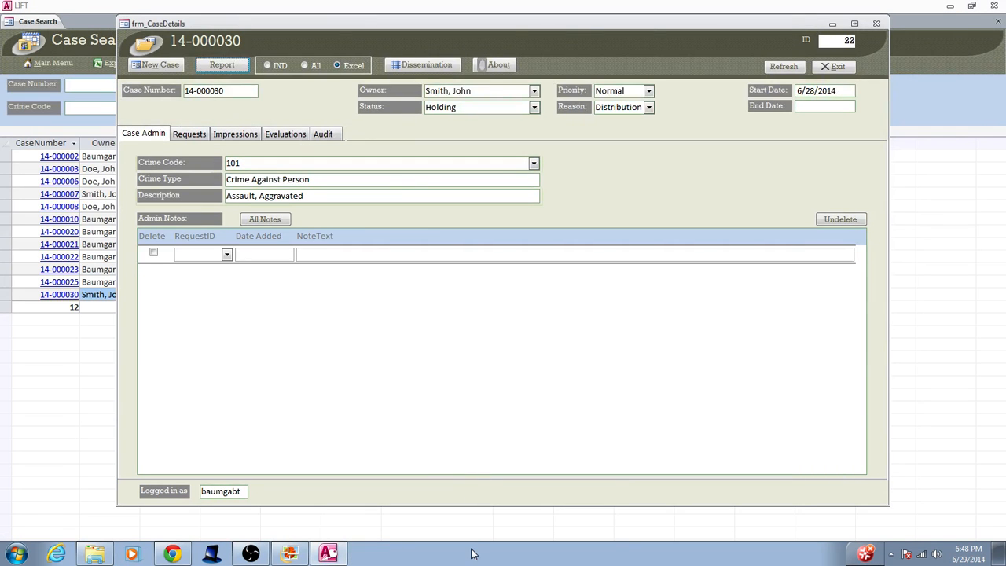